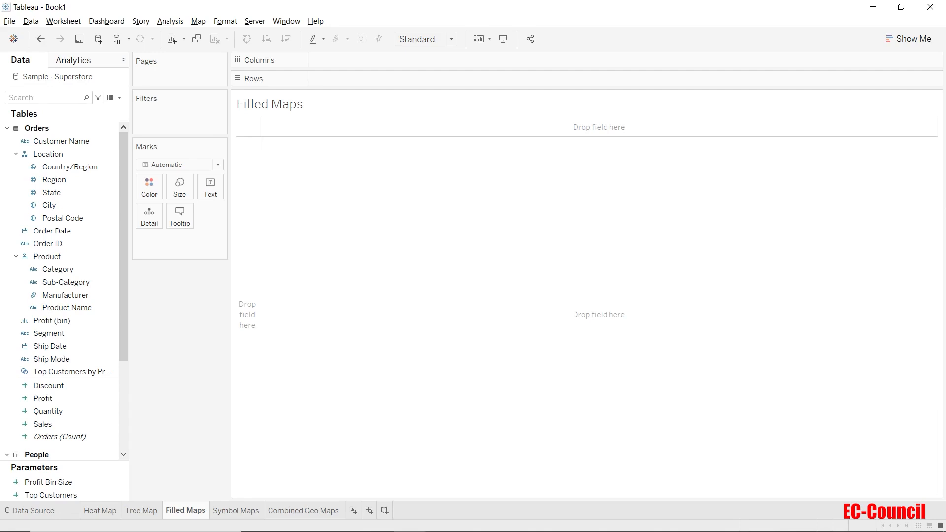
Examine the symbol map requirements in the suggested charts and the geographic fields in the Location hierarchy.
left_click(909, 39)
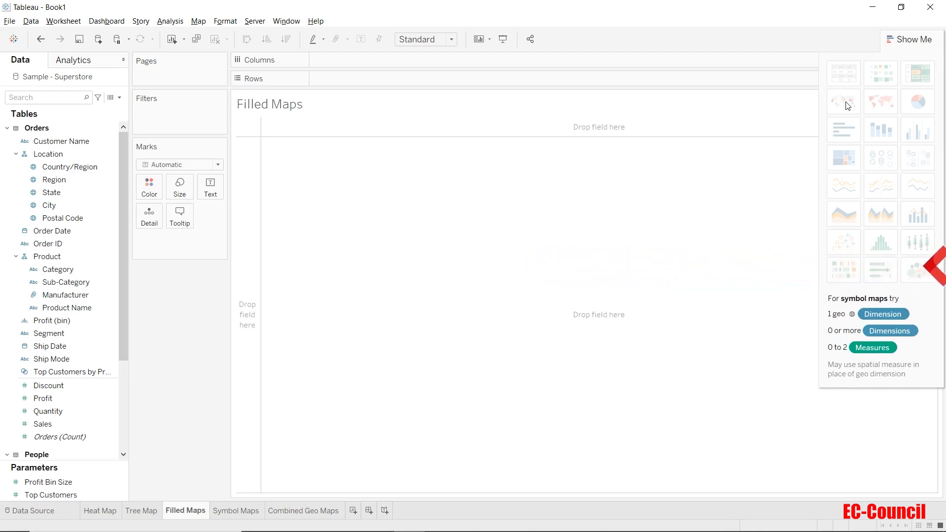
left_click(907, 35)
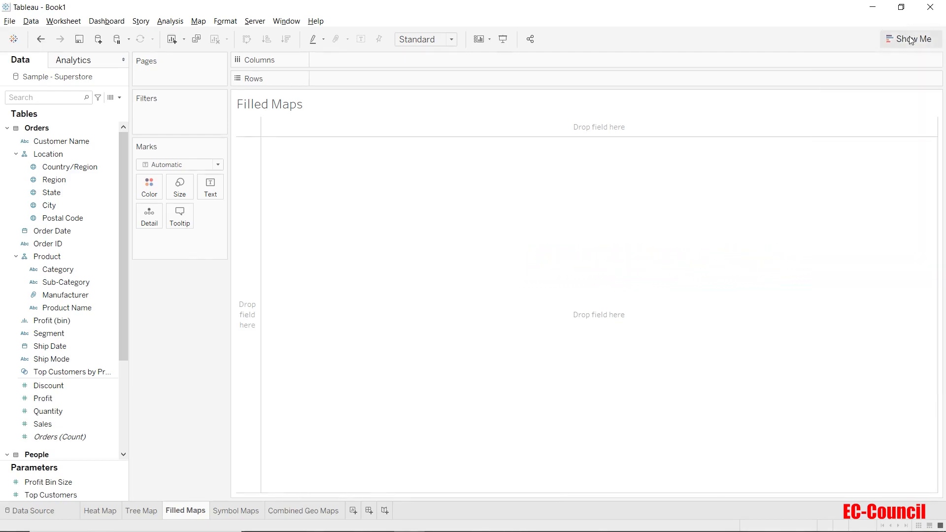
left_click(57, 173)
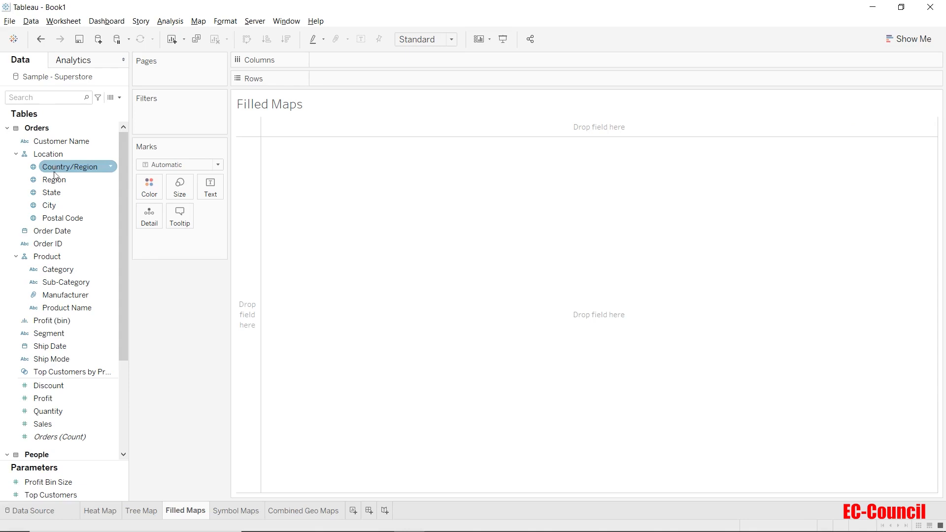
left_click(55, 181)
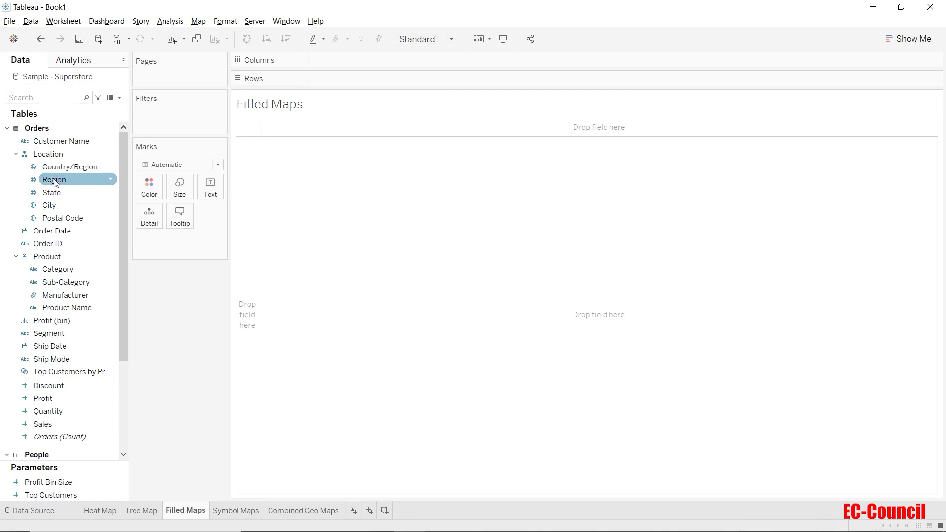
left_click(56, 194)
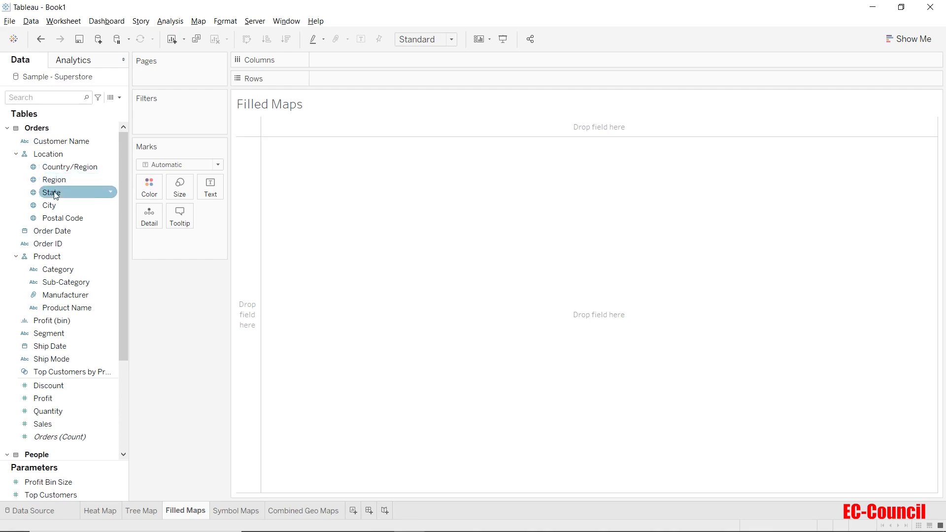
left_click(55, 207)
left_click(55, 219)
Try building a filled map of Sales by State from the Show Me chart suggestions, and clear the worksheet.
left_click(57, 197)
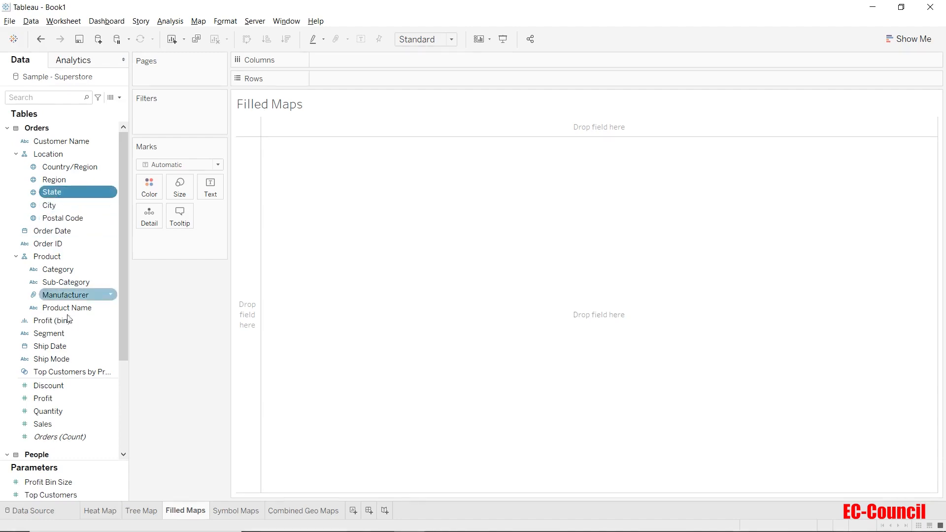
left_click(72, 426, "ctrl")
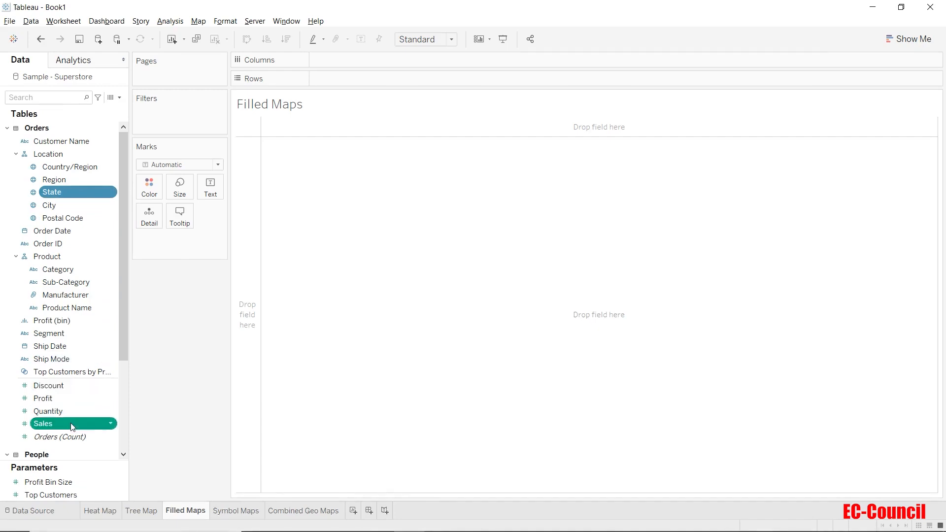
left_click(906, 39)
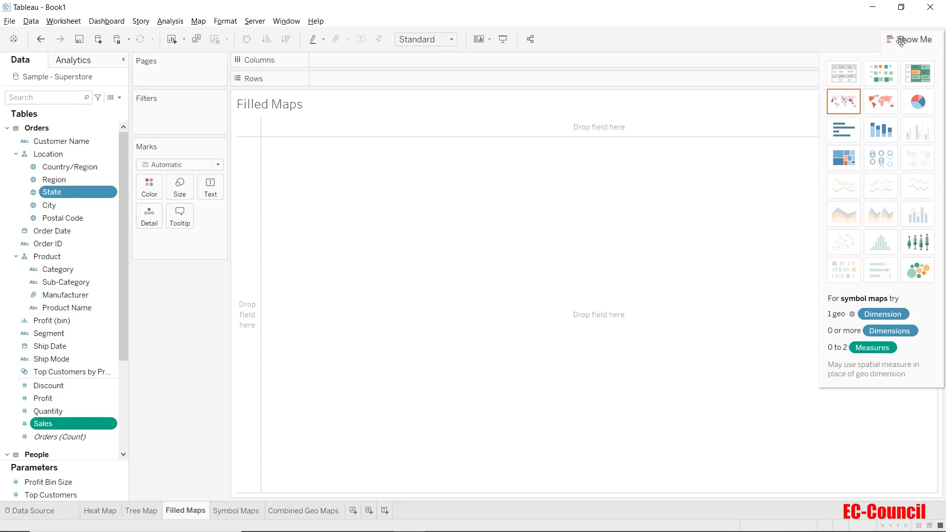
left_click(880, 101)
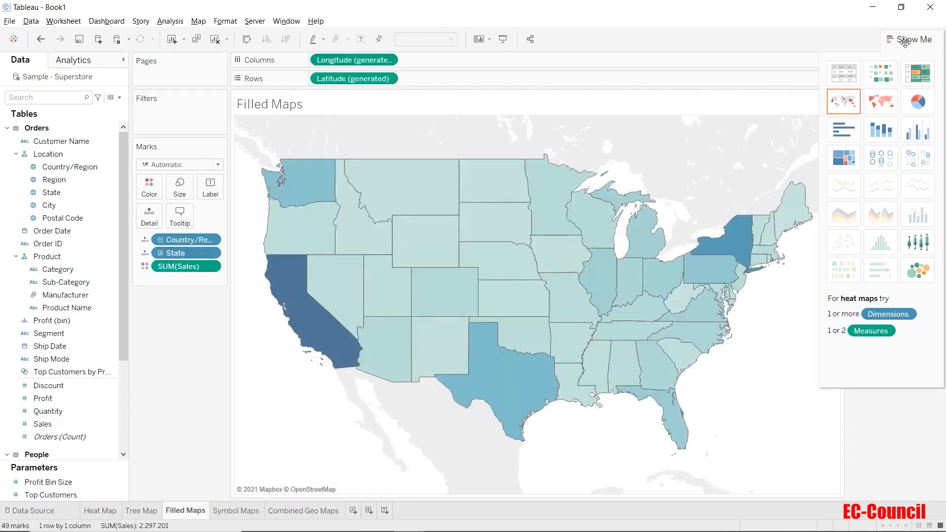
left_click(906, 43)
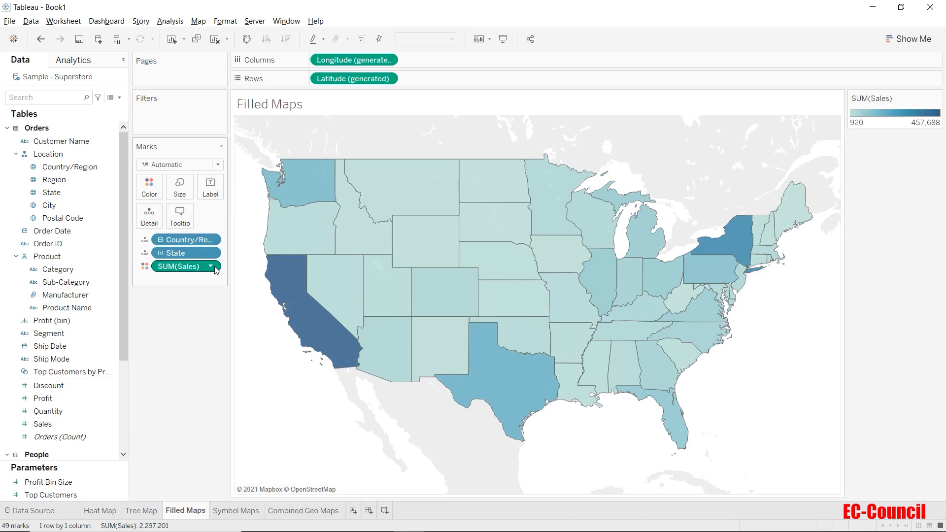
mouse_move(292, 313)
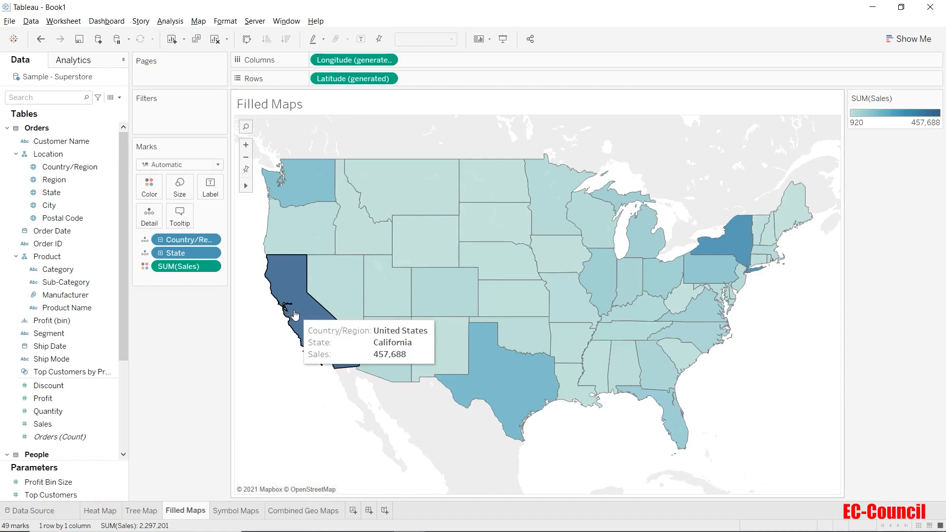
left_click(215, 40)
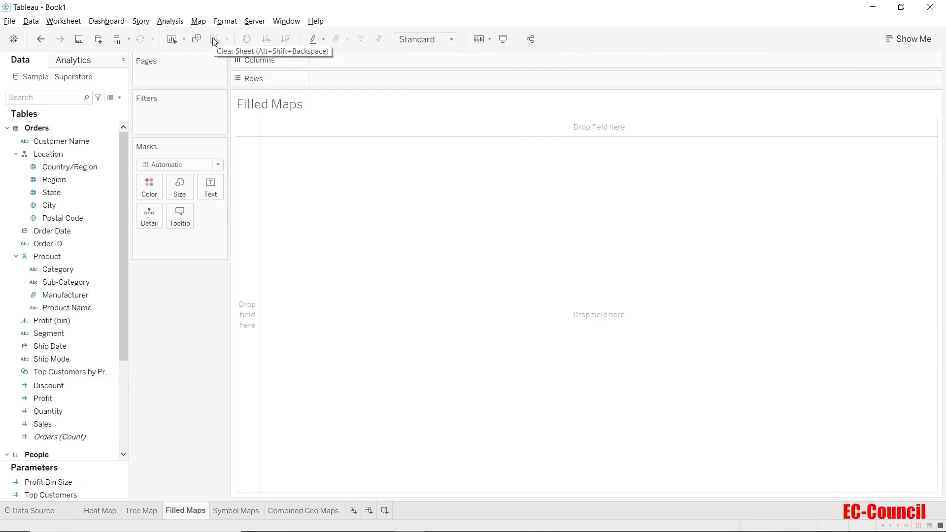
Place Longitude (generated) on Columns and Latitude (generated) on Rows, and set the mark type to Map.
left_click(94, 270)
scroll(91, 286, "down", 4)
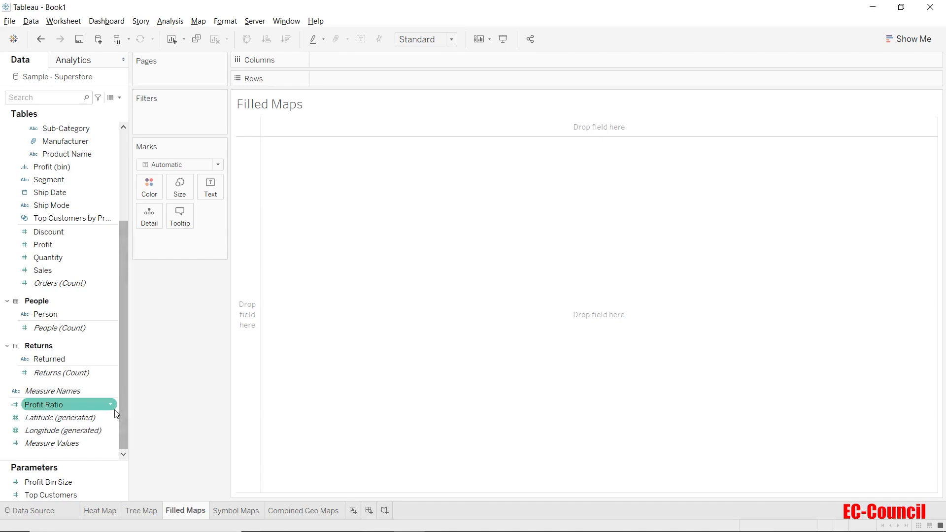
left_click(94, 416)
left_click_drag(81, 431, 369, 61)
left_click_drag(94, 417, 414, 74)
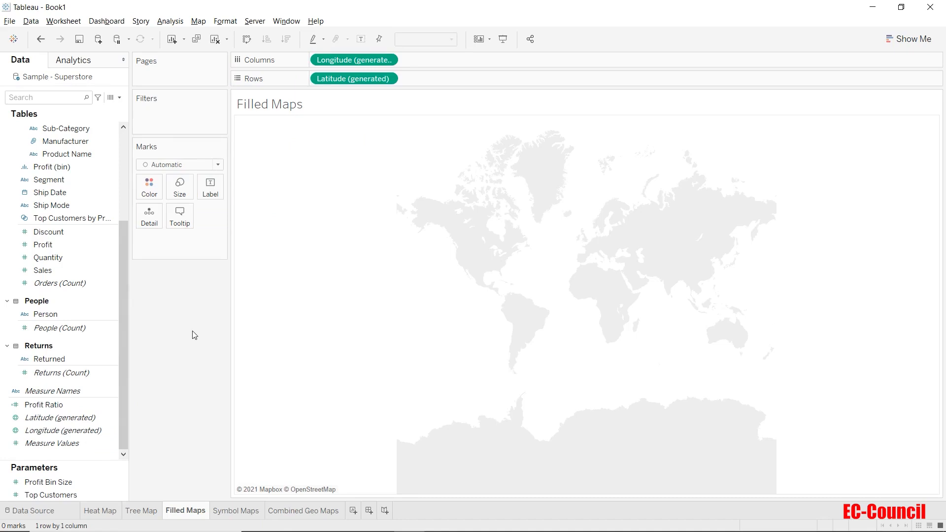
left_click(202, 165)
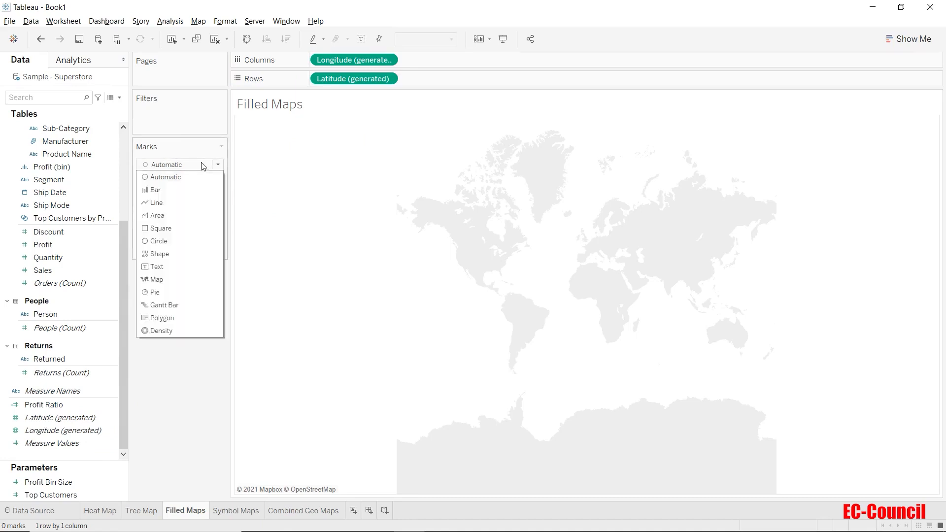
left_click(182, 280)
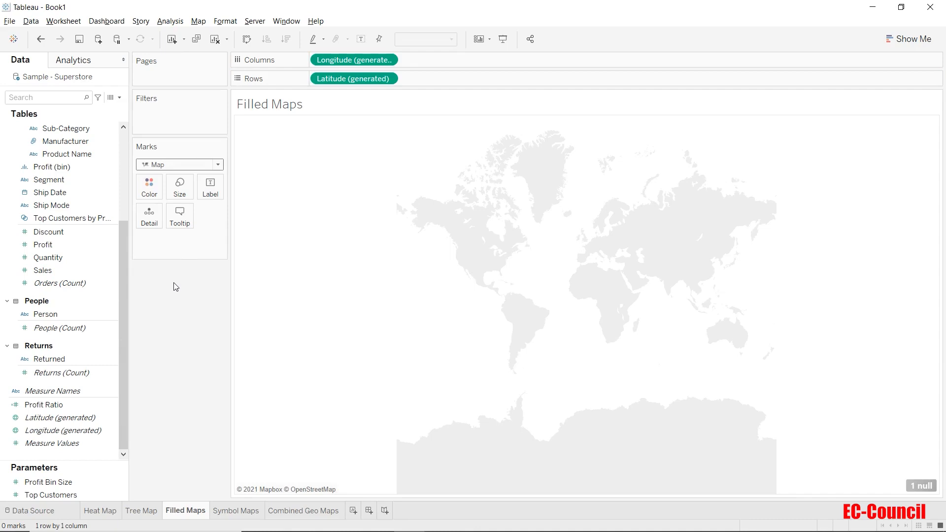
Add State to the map's Detail and color the states by Sales.
scroll(63, 192, "up", 4)
left_click(63, 192)
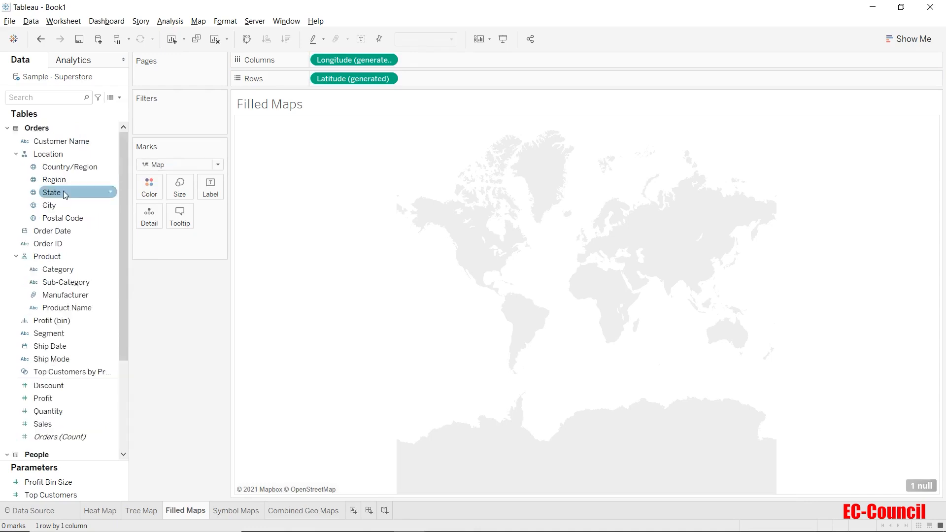
left_click(63, 193)
left_click_drag(133, 225, 151, 222)
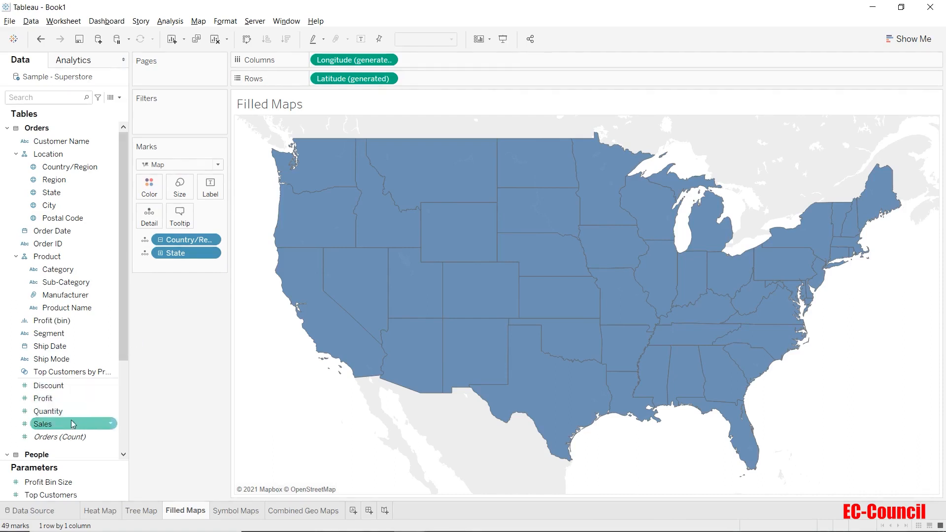
left_click_drag(69, 427, 150, 194)
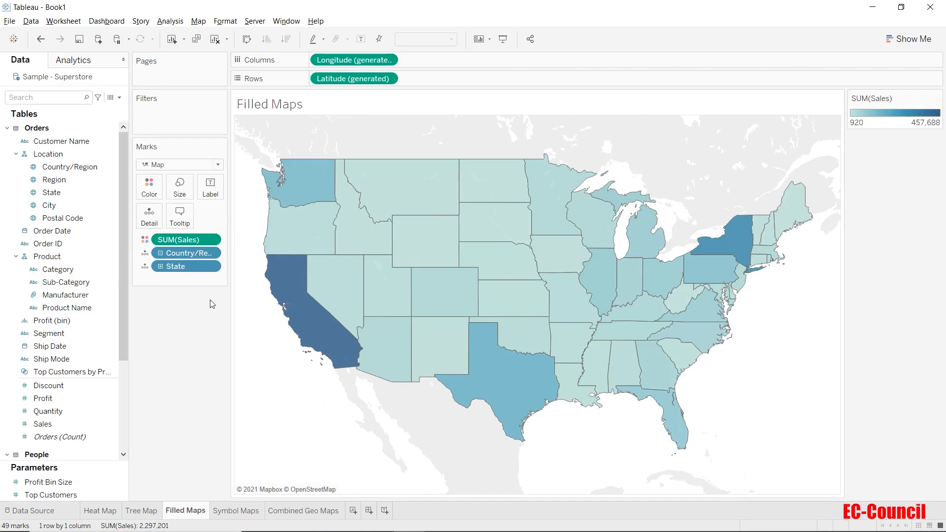
Open the Map Layers settings for the filled map.
left_click(198, 23)
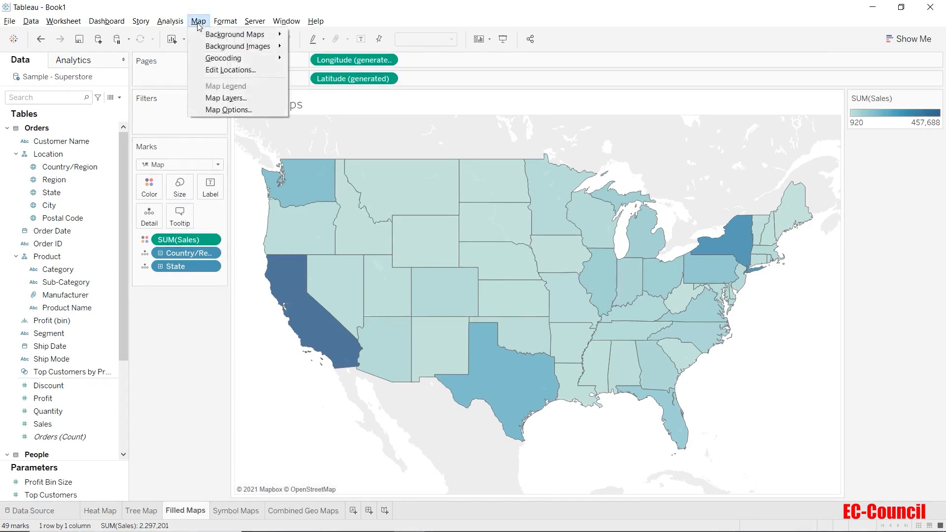
left_click(206, 101)
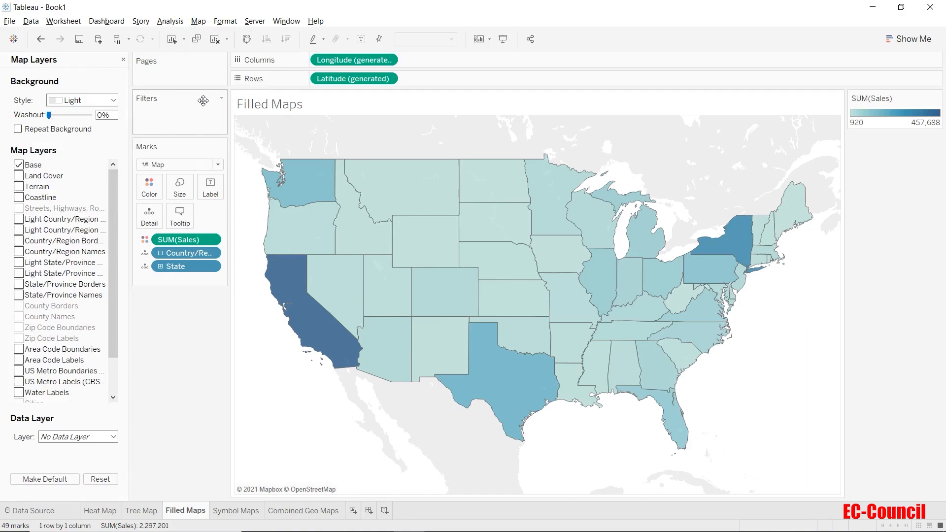
Preview the Normal, Dark, Satellite and Outdoors background styles, and return the map style to Light.
left_click(113, 100)
left_click(106, 124)
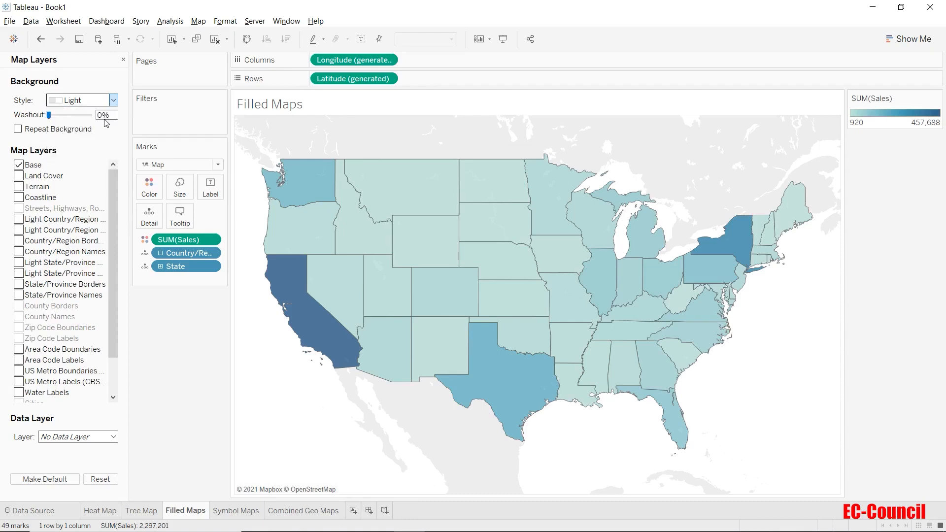
left_click(113, 101)
left_click(102, 128)
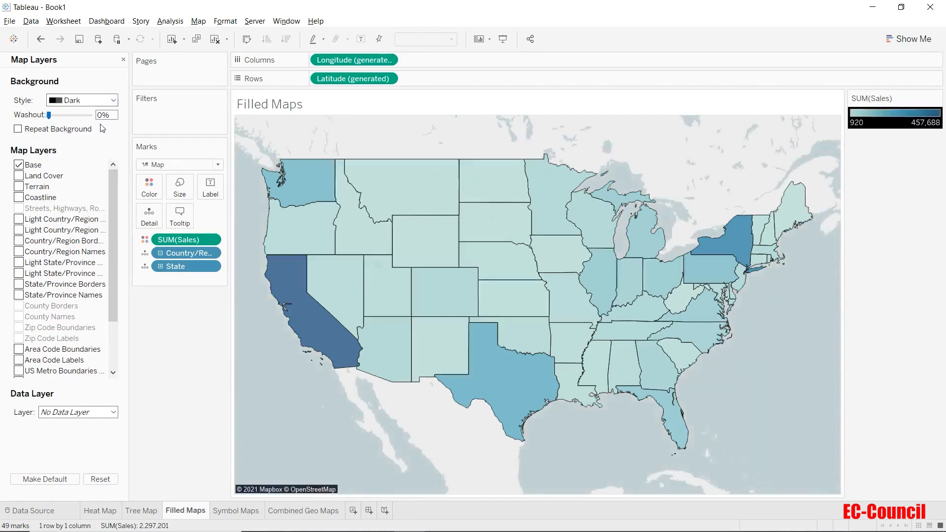
left_click(114, 103)
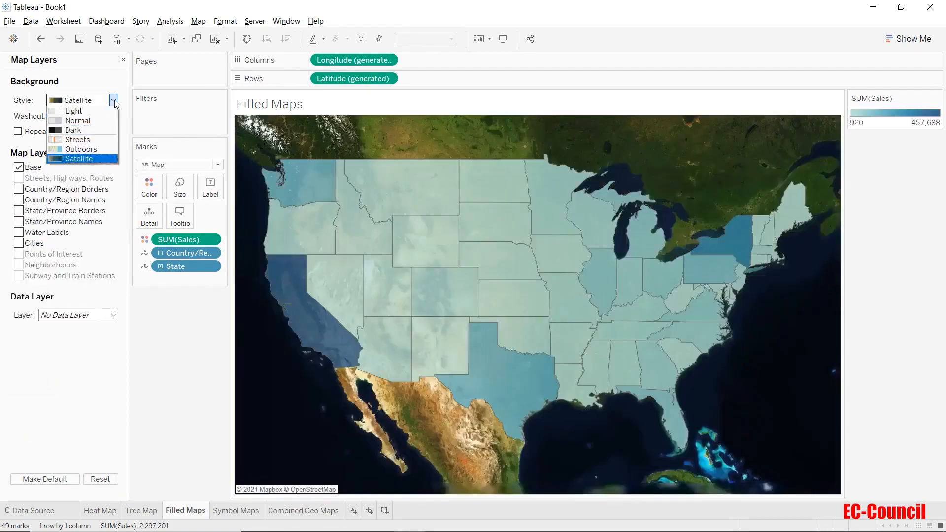
left_click(105, 158)
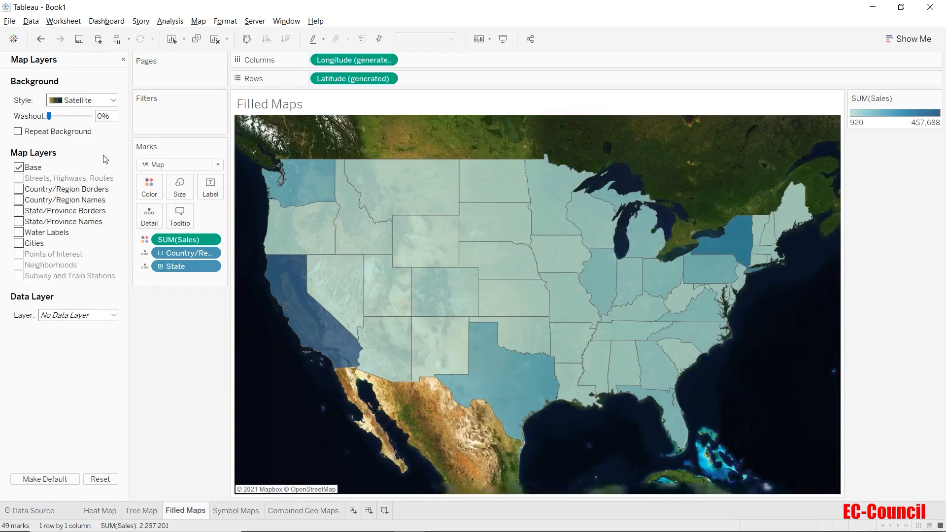
left_click(113, 101)
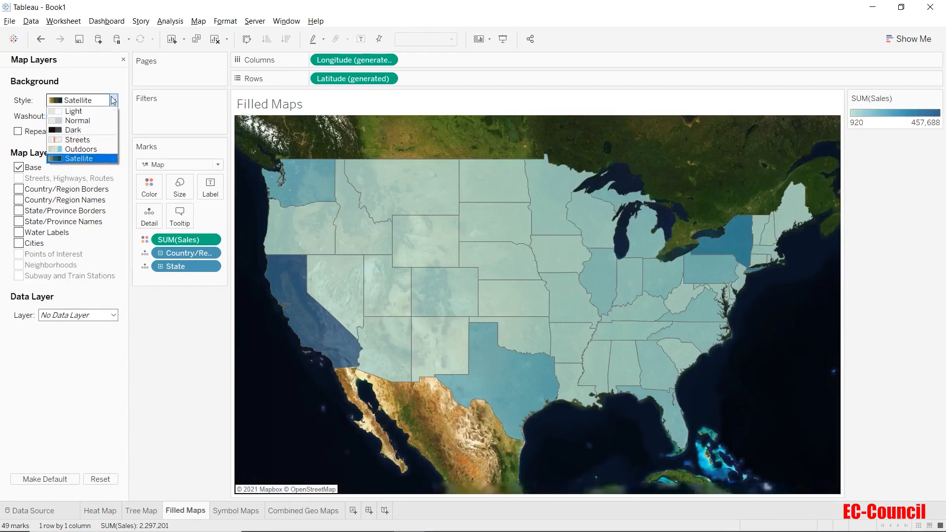
left_click(96, 149)
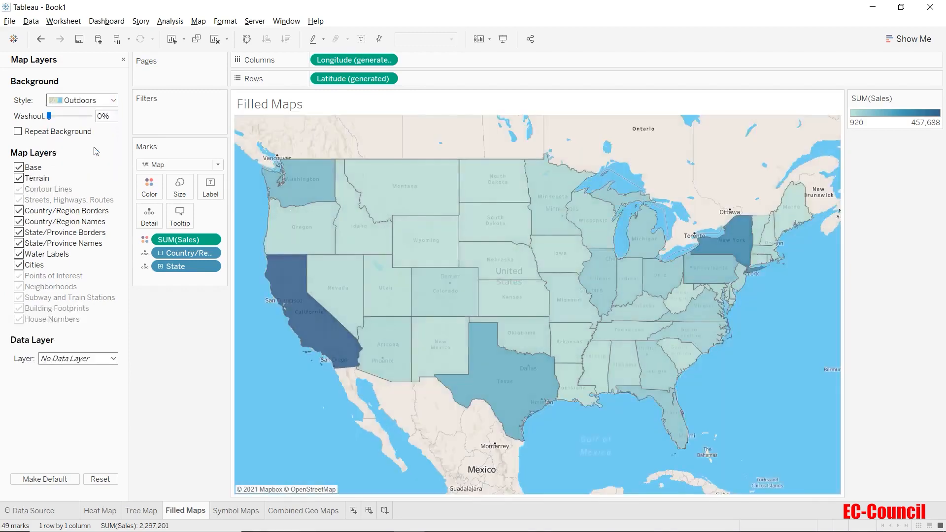
left_click(111, 100)
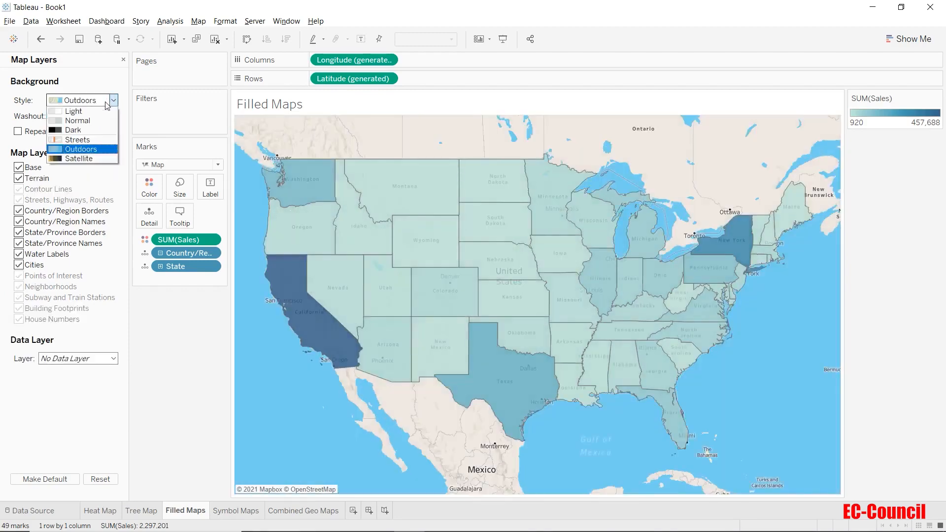
left_click(106, 113)
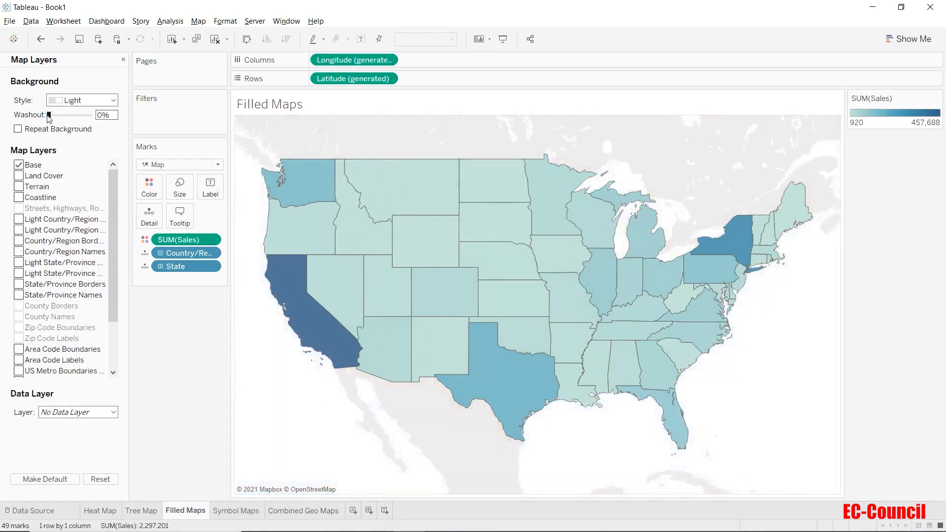
Turn off the Base map layer and turn on the Land Cover, Terrain and Coastline layers.
mouse_move(49, 116)
left_mouse_down()
mouse_move(72, 119)
mouse_move(44, 122)
left_mouse_up()
left_click(20, 166)
left_click(20, 176)
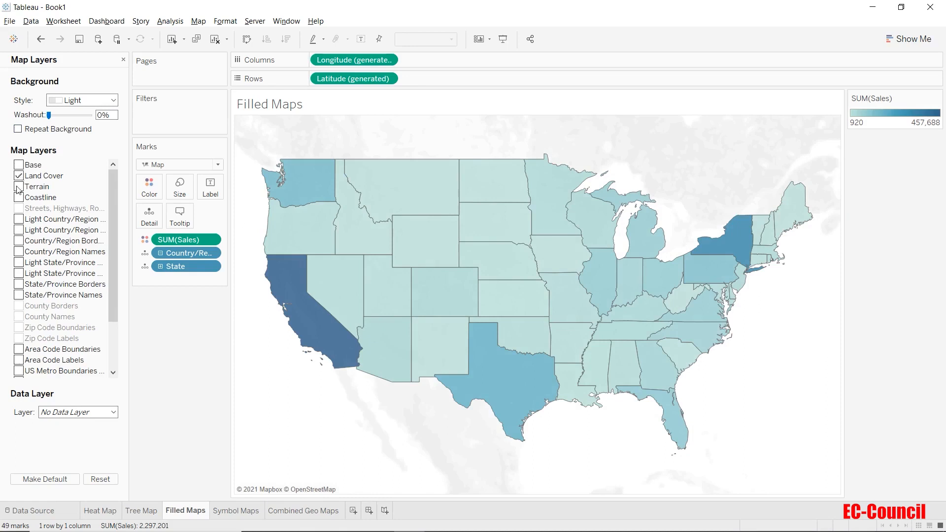
left_click(19, 188)
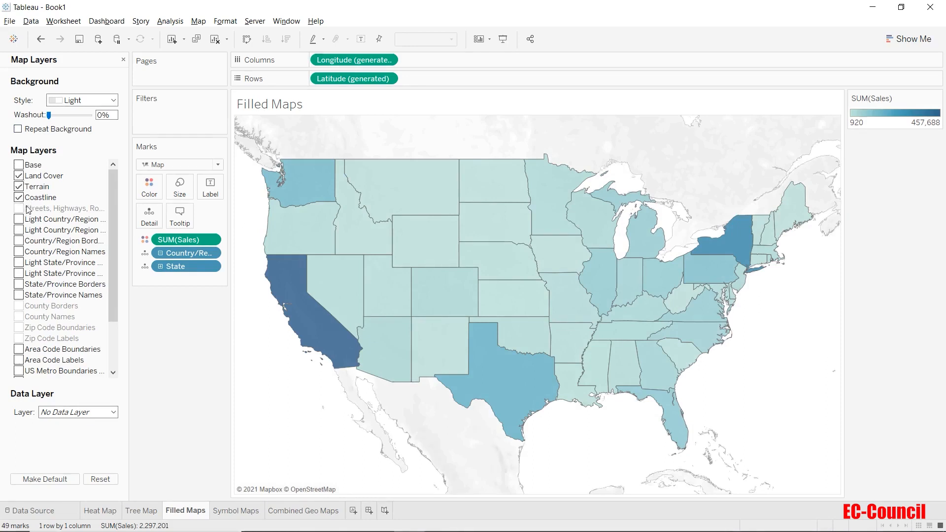
Turn on all Country/Region and State/Province border and name layers, including the Light variants.
left_click(19, 220)
left_click(18, 230)
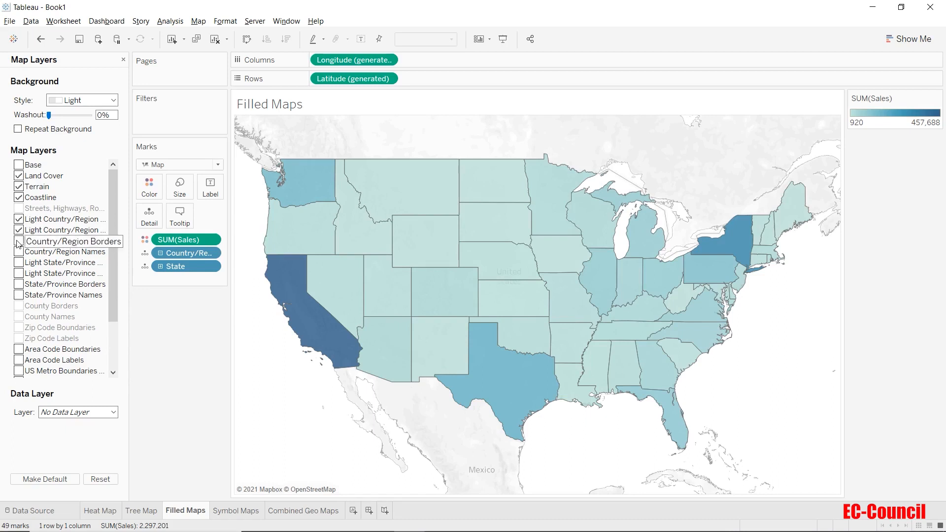
left_click(18, 242)
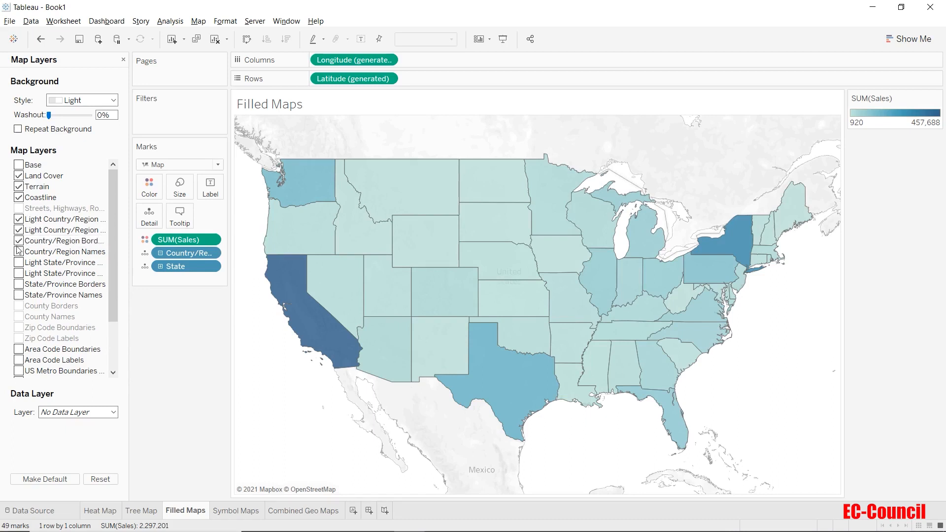
left_click(19, 252)
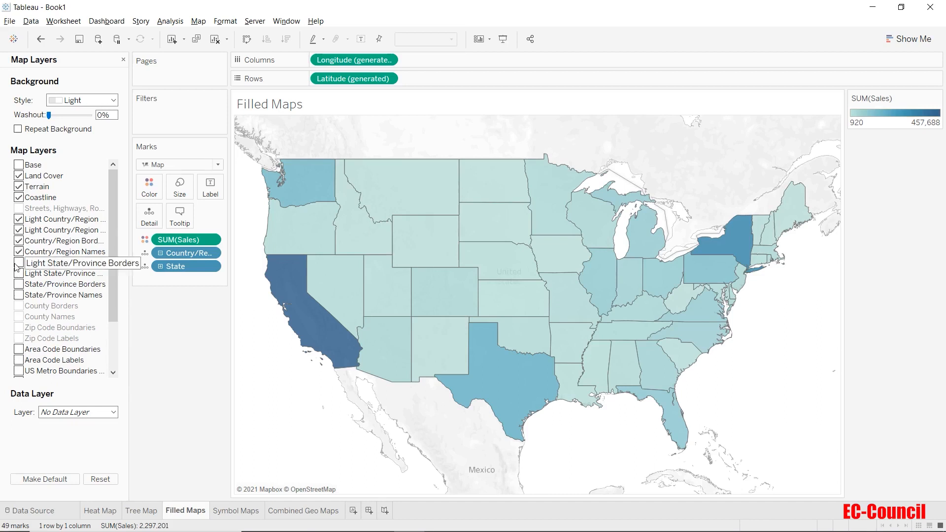
left_click(18, 264)
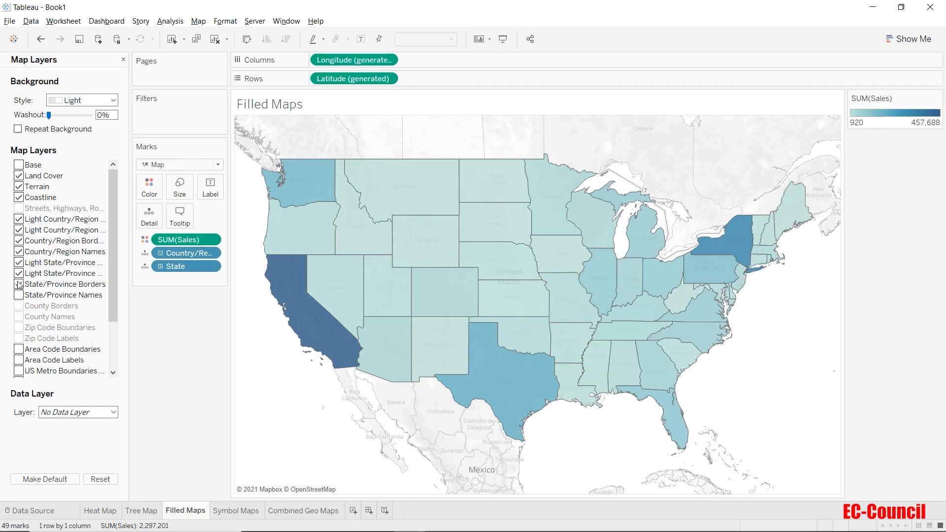
left_click(19, 285)
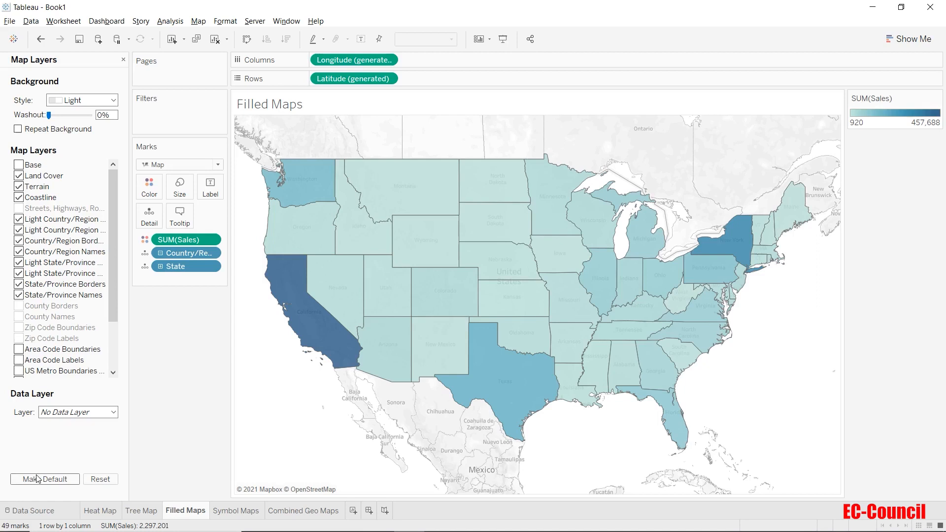
Reset the map layers, turn off all of them except Base, and make this selection the default.
left_click(103, 481)
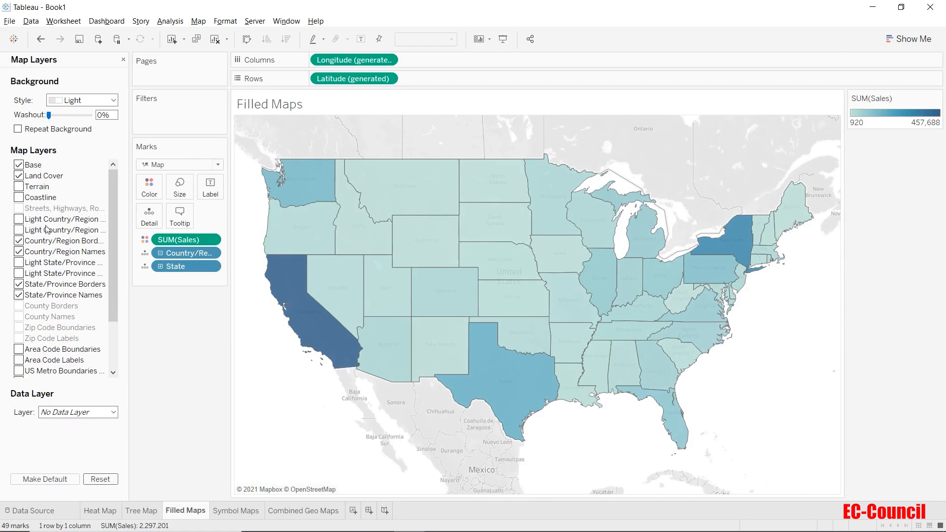
left_click(19, 176)
left_click(19, 241)
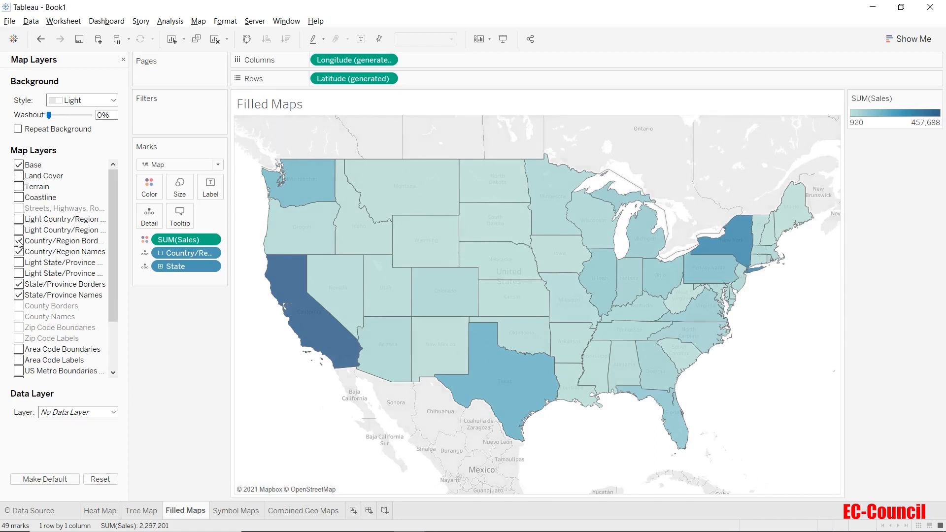
left_click(19, 283)
left_click(18, 294)
left_click(18, 252)
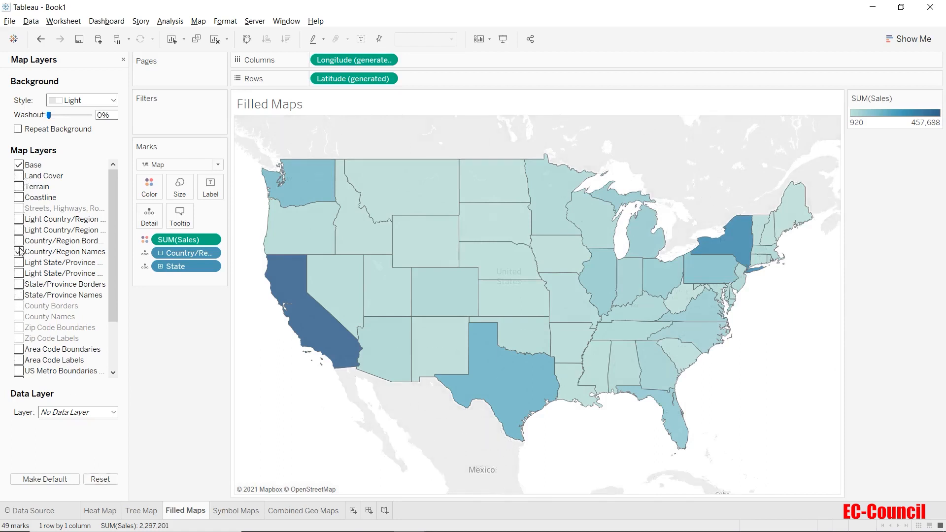
left_click(47, 476)
left_click(124, 59)
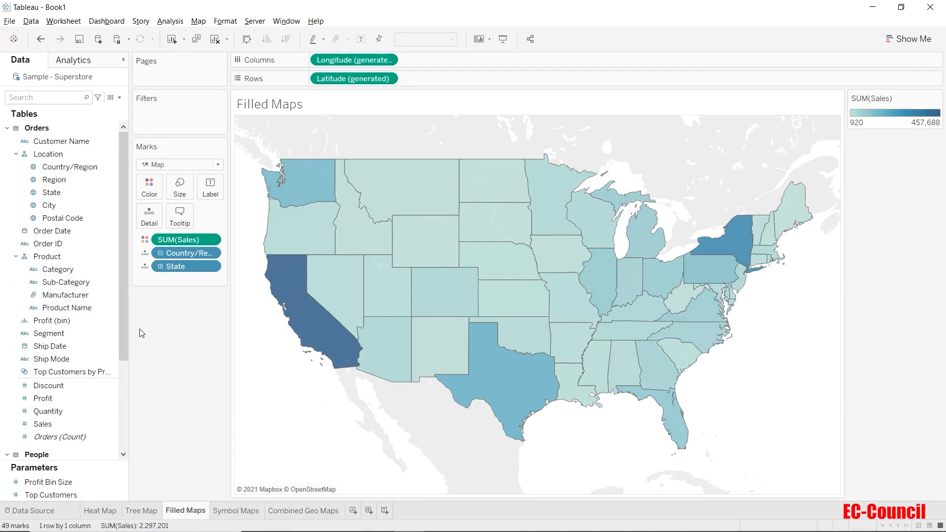
On the Symbol Maps sheet, build a symbol map from the City and Sales fields using Show Me.
left_click(223, 516)
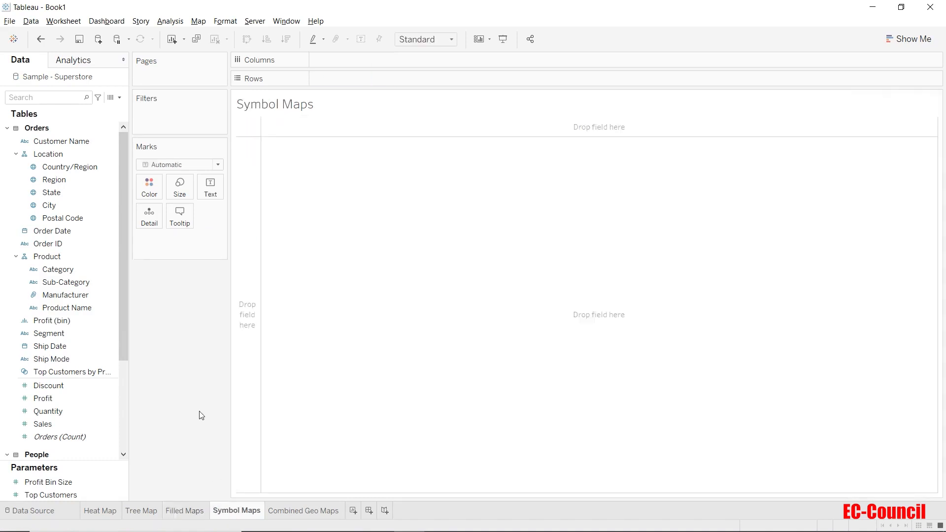
left_click(98, 205)
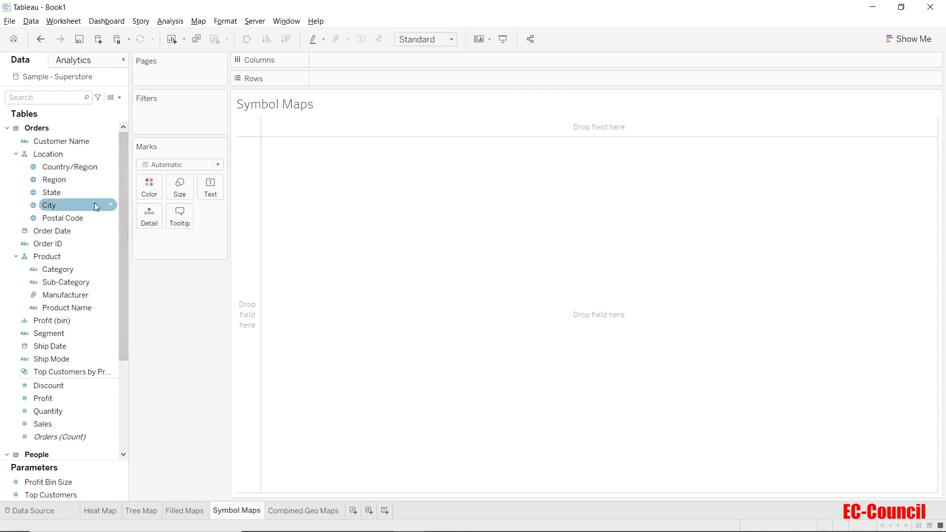
left_click(94, 204)
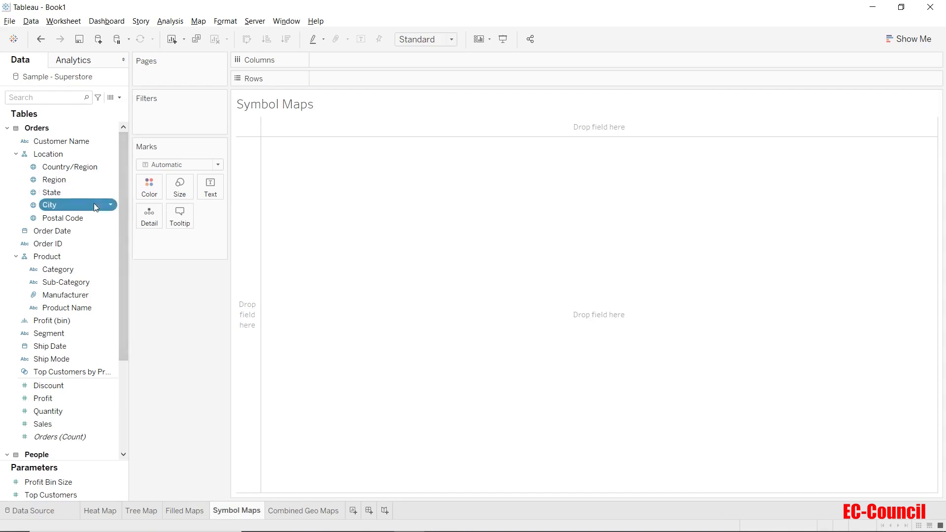
left_click(95, 424, "ctrl")
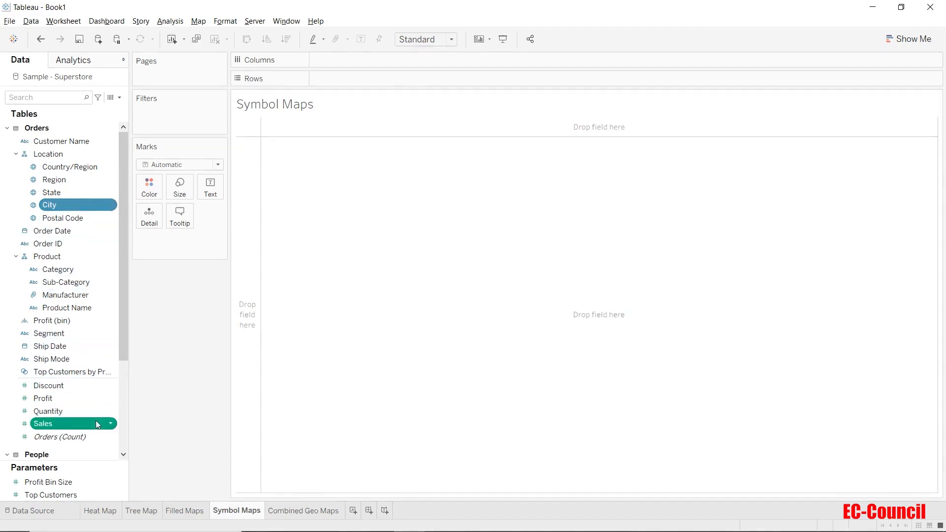
left_click(915, 39)
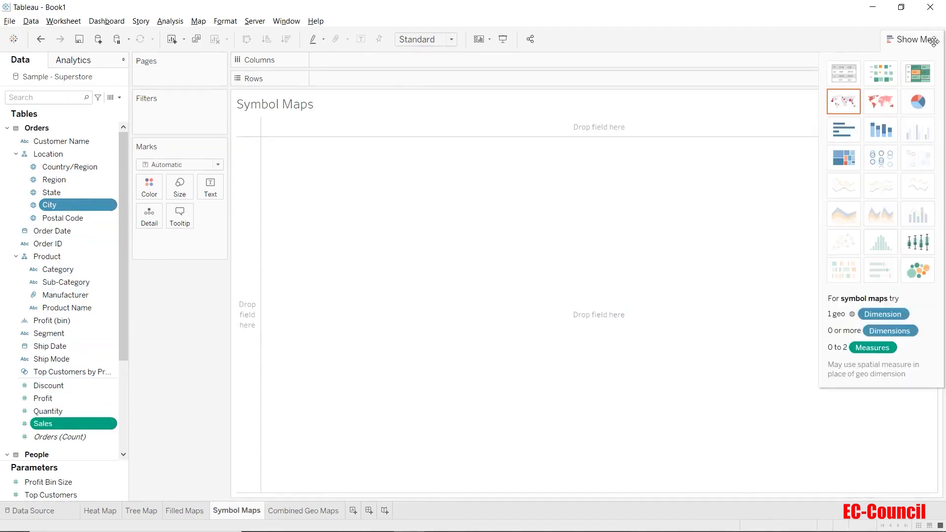
left_click(844, 101)
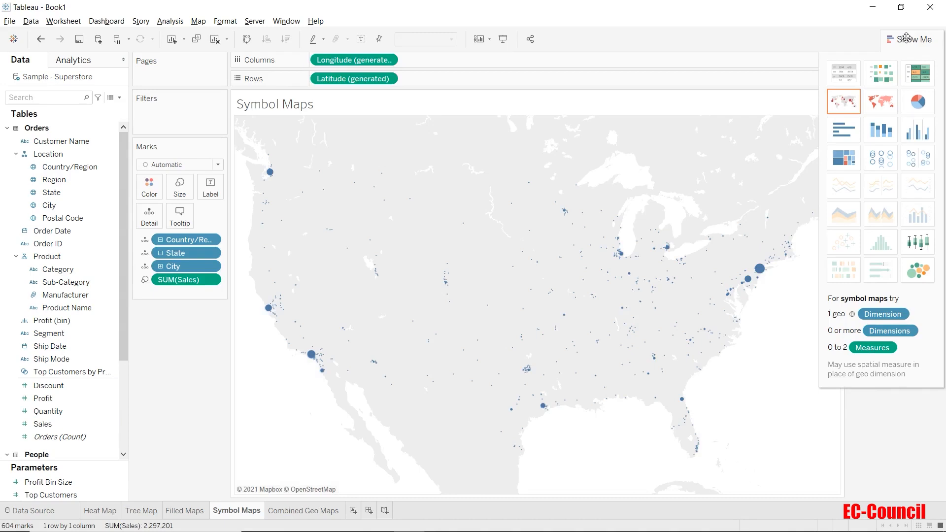
left_click(906, 39)
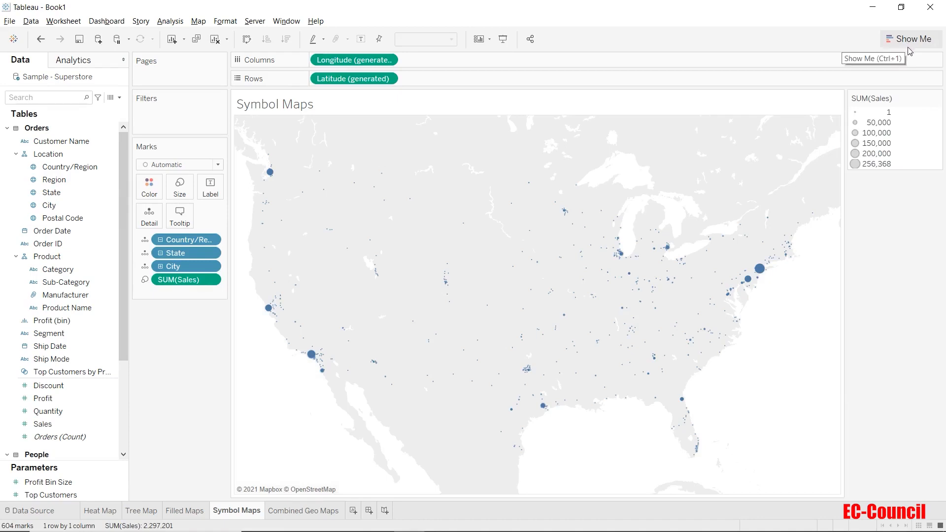
Enlarge the city symbols slightly and inspect the details of a mark near New York.
left_click(192, 193)
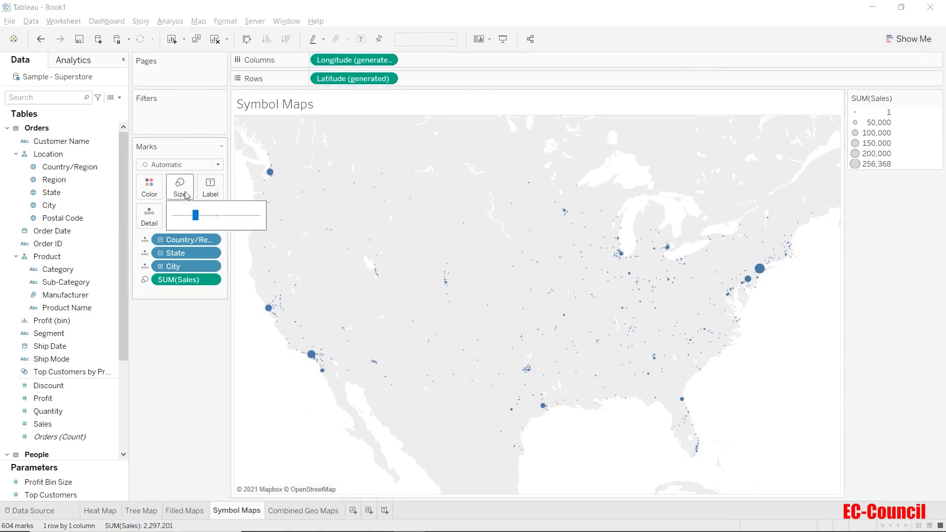
left_click_drag(194, 216, 208, 220)
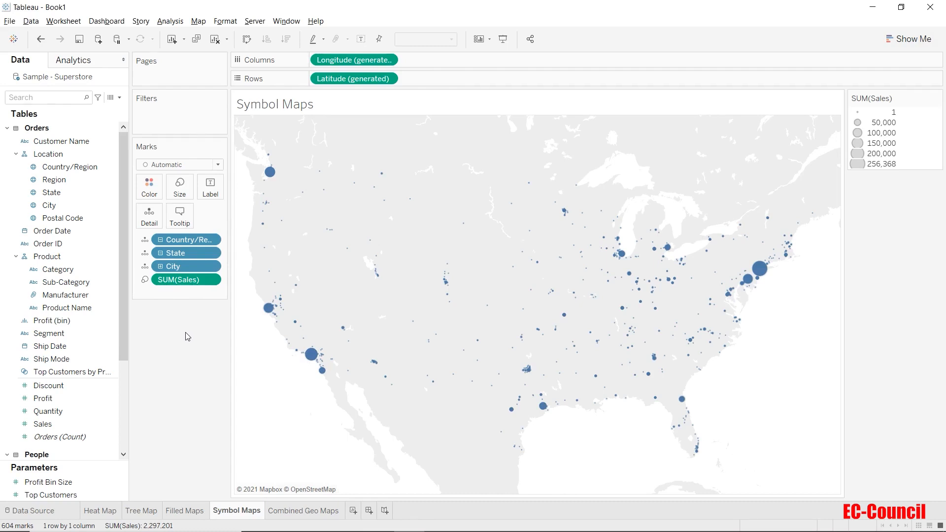
mouse_move(764, 272)
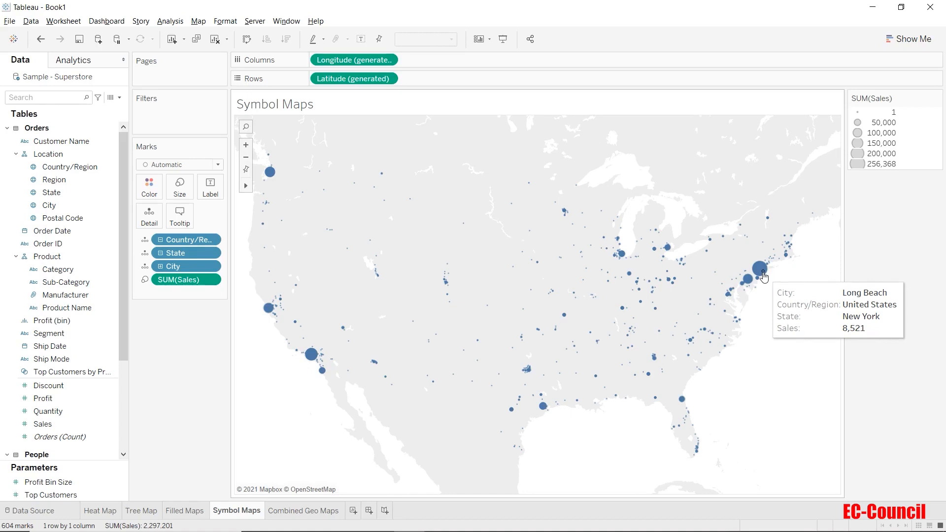
Delete the empty Combined Geo Maps worksheet.
left_click(296, 513)
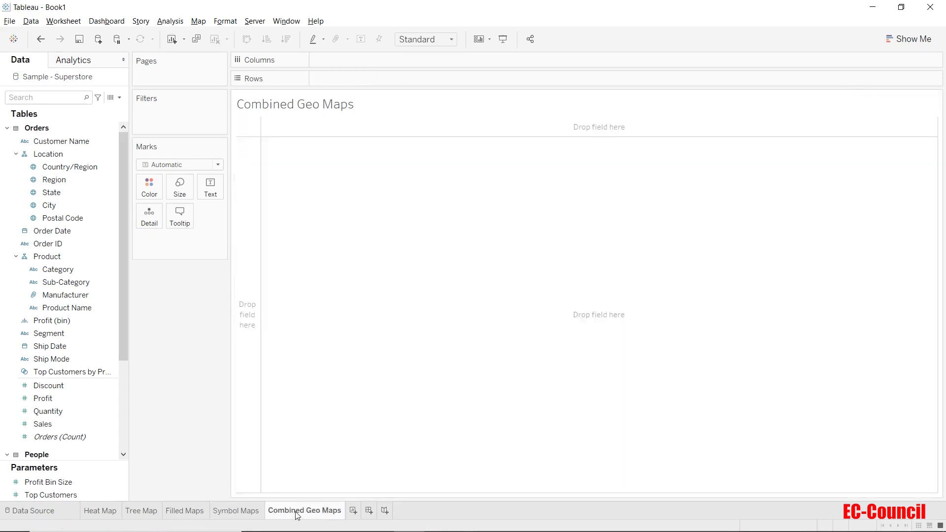
mouse_move(296, 512)
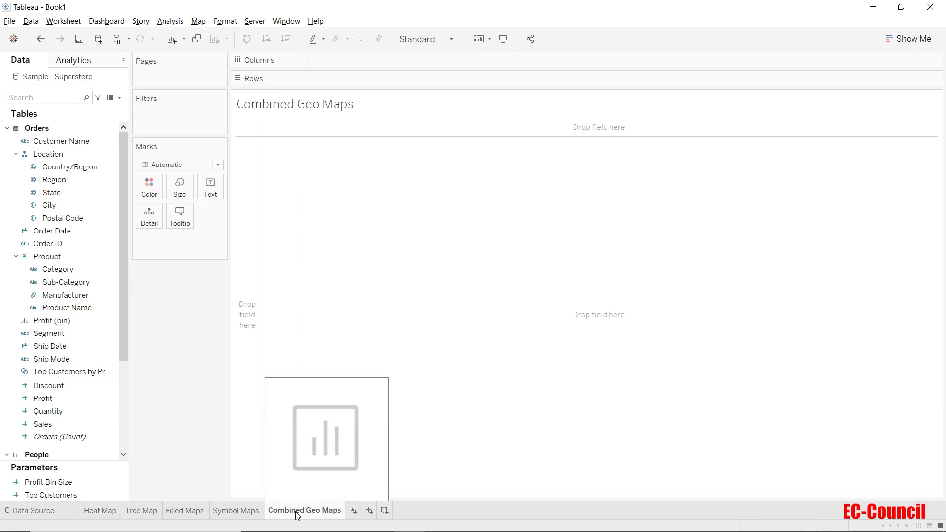
right_click(295, 511)
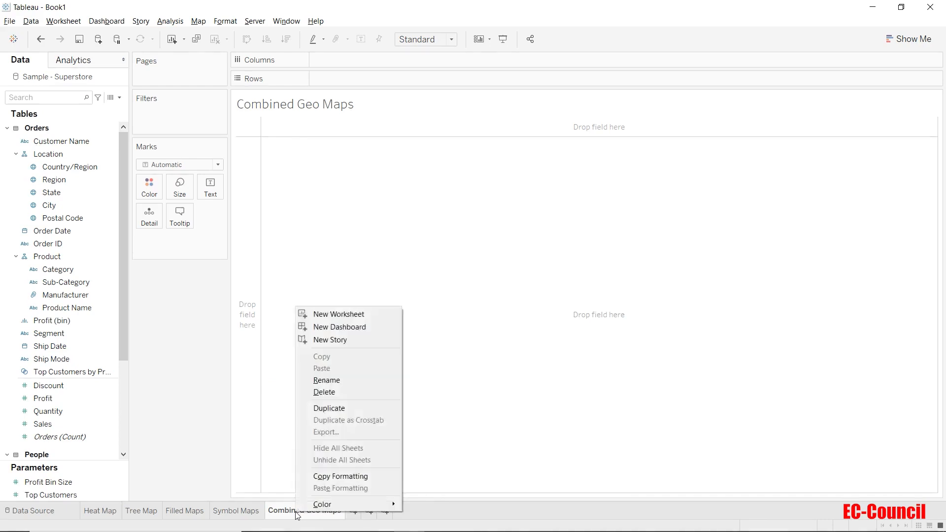
left_click(323, 392)
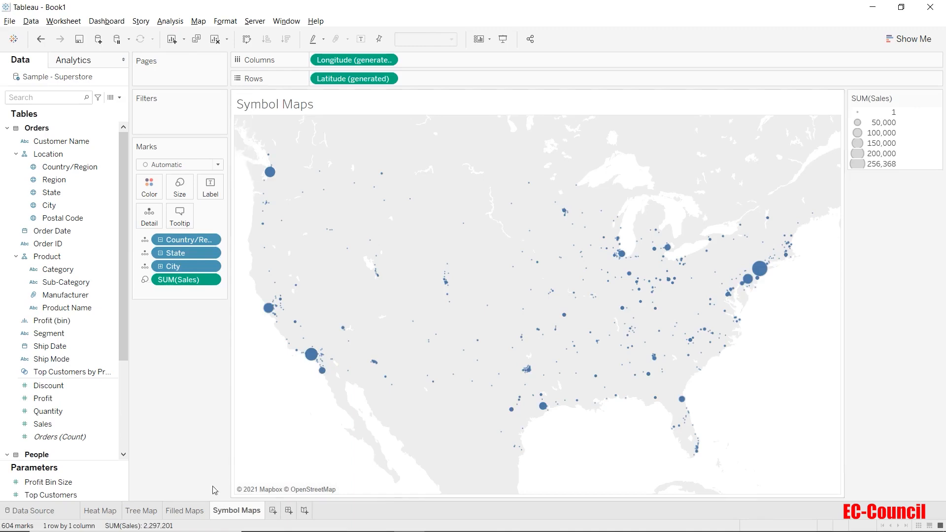
On the Filled Maps sheet, duplicate Latitude on Rows as a dual axis and set the second layer's mark type to Circle.
left_click(190, 513)
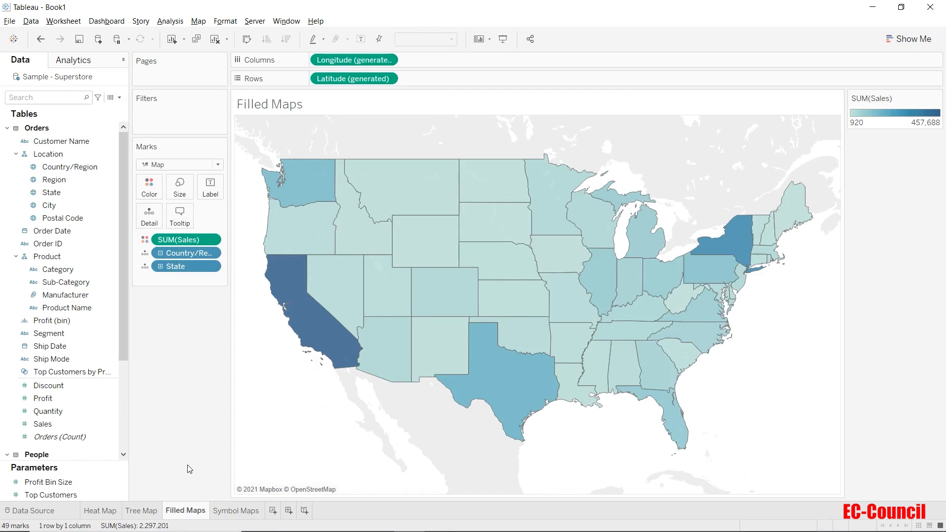
left_click_drag(329, 79, 442, 75)
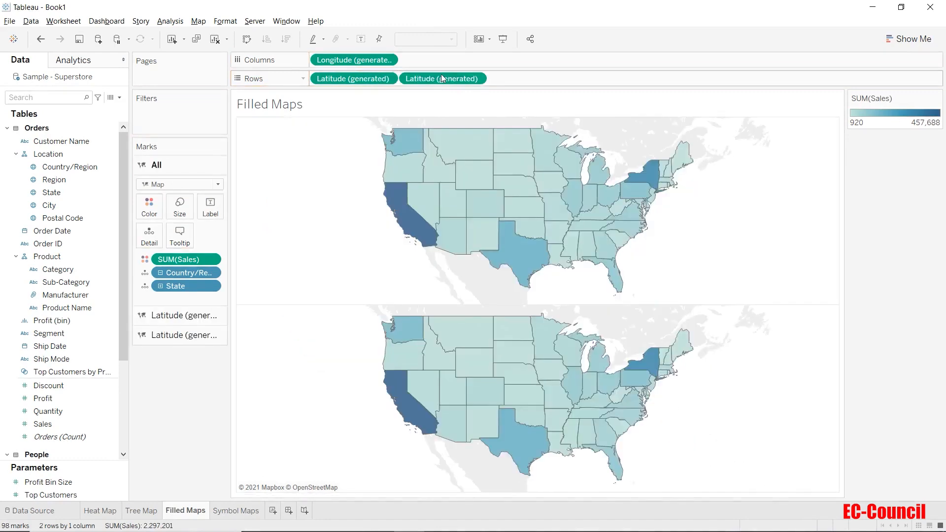
left_click(477, 78)
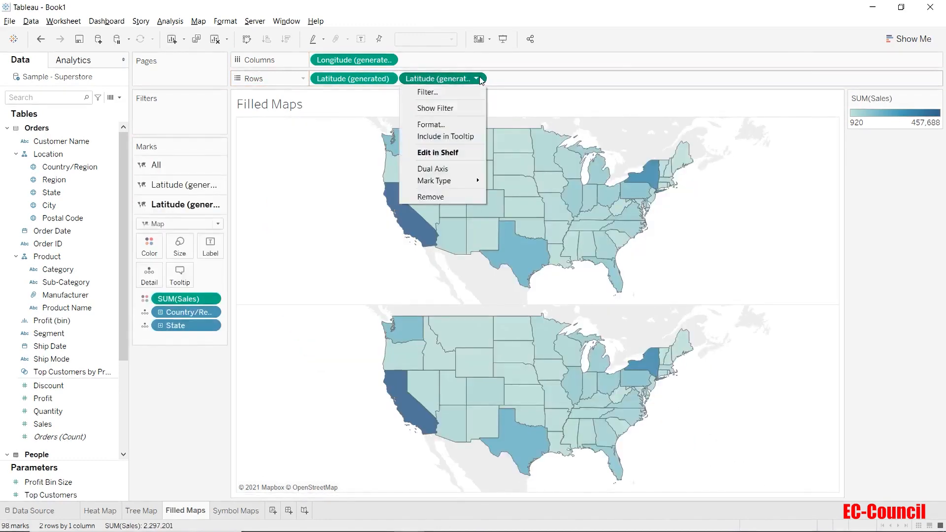
left_click(466, 168)
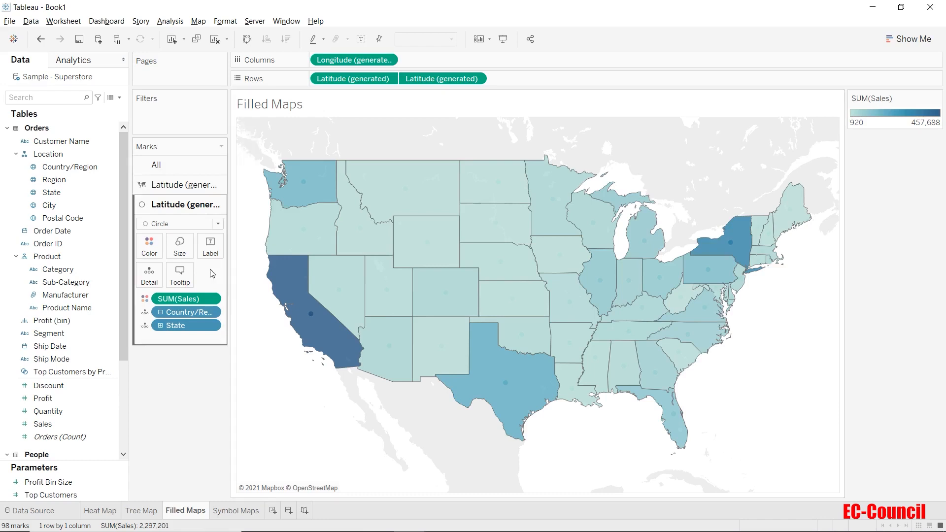
left_click(177, 225)
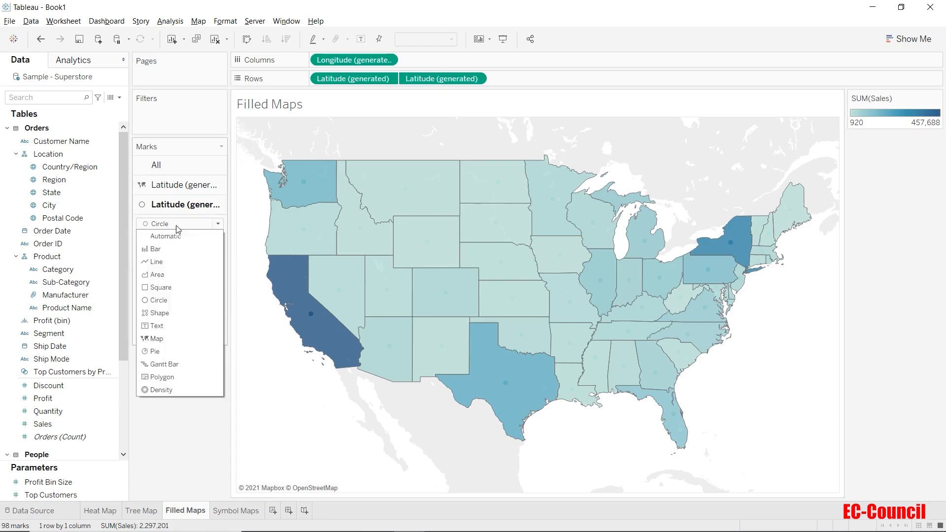
left_click(177, 305)
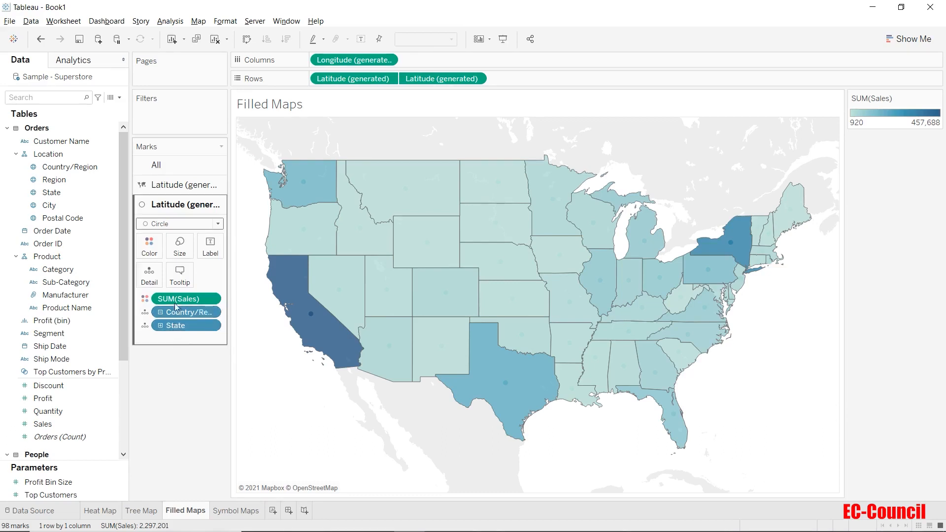
Color the circle layer by Discount instead of Sales and drill its State level down to City.
left_click(58, 388)
left_click_drag(57, 387, 182, 302)
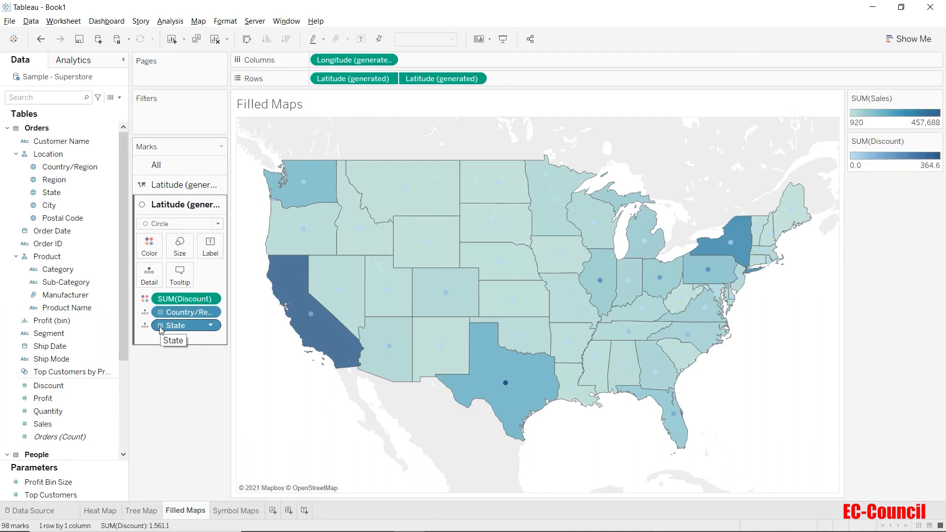
left_click(160, 326)
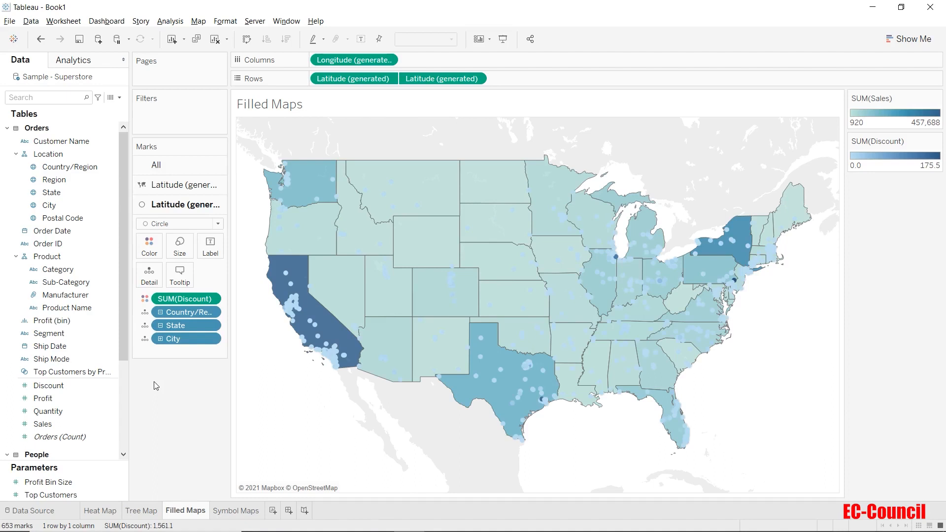
Try the Purple palette on the Discount circles and settle on the Orange-Gold palette.
left_click(146, 245)
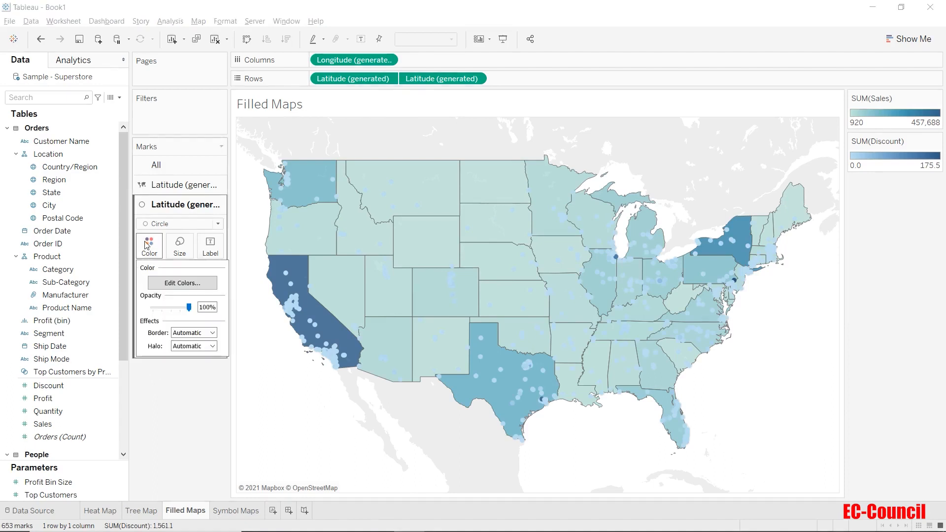
left_click(178, 283)
left_click(406, 226)
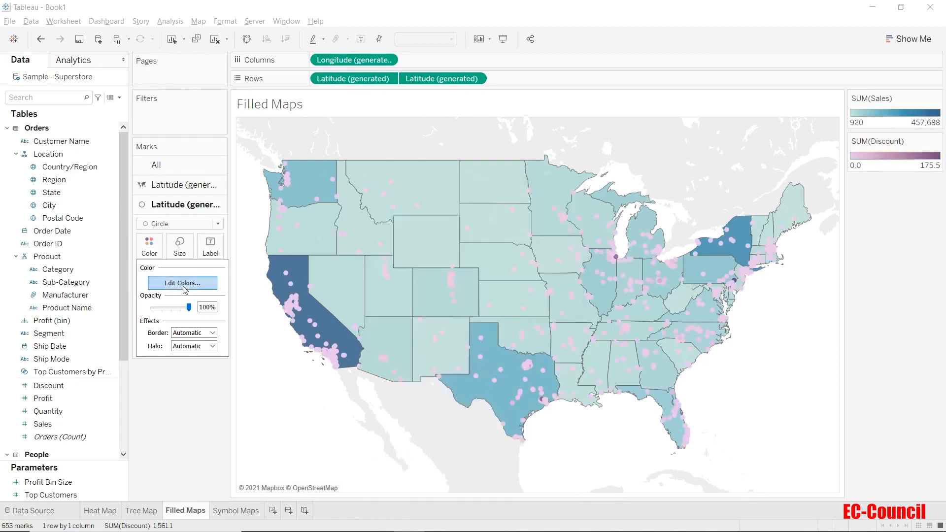
left_click(183, 286)
left_click(431, 225)
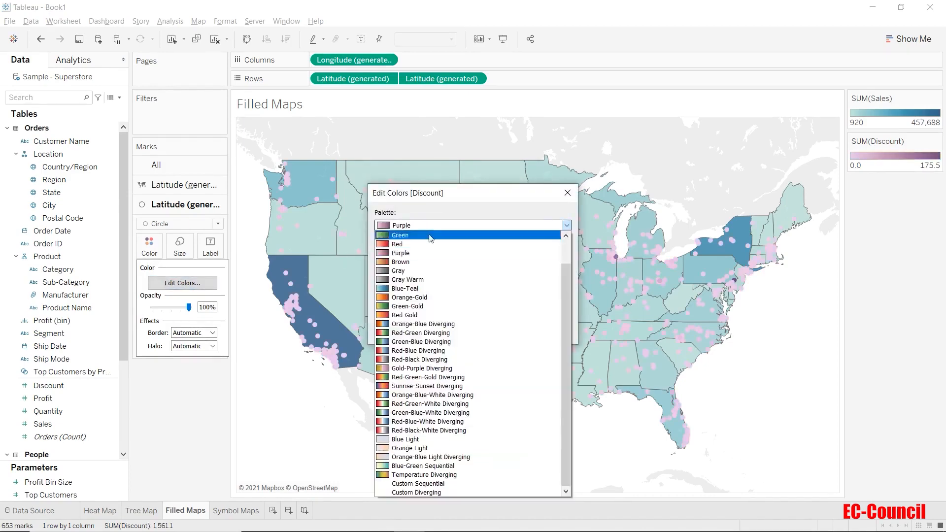
left_click(418, 299)
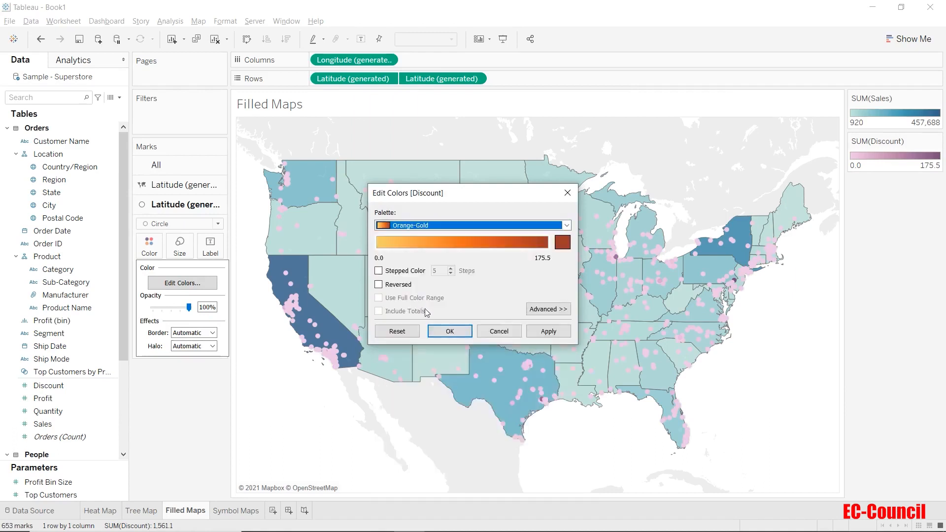
left_click(448, 331)
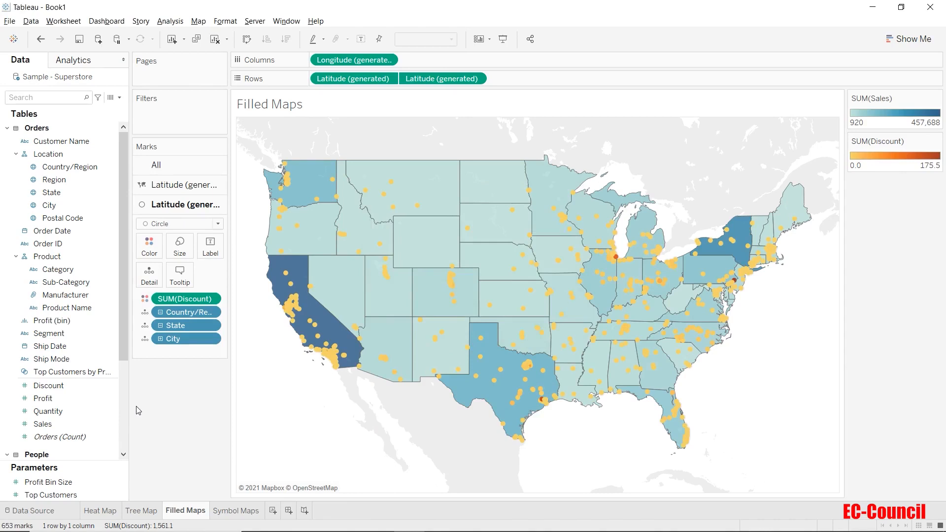